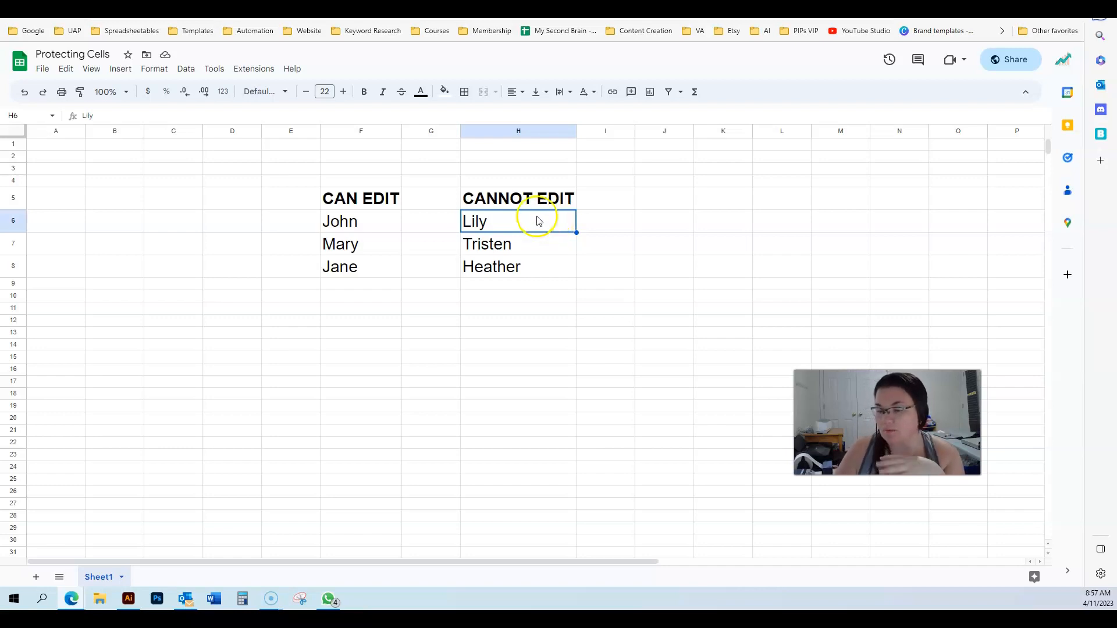
Start a range protection for cells H6:H8, the entries under the CANNOT EDIT heading.
click(524, 226)
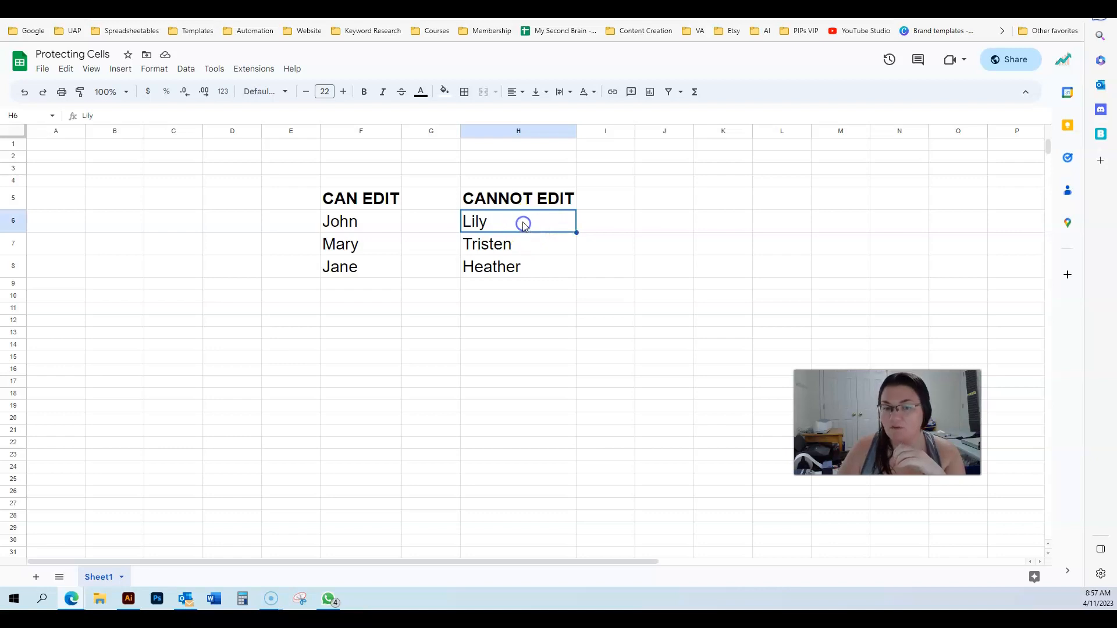
drag(524, 227, 518, 276)
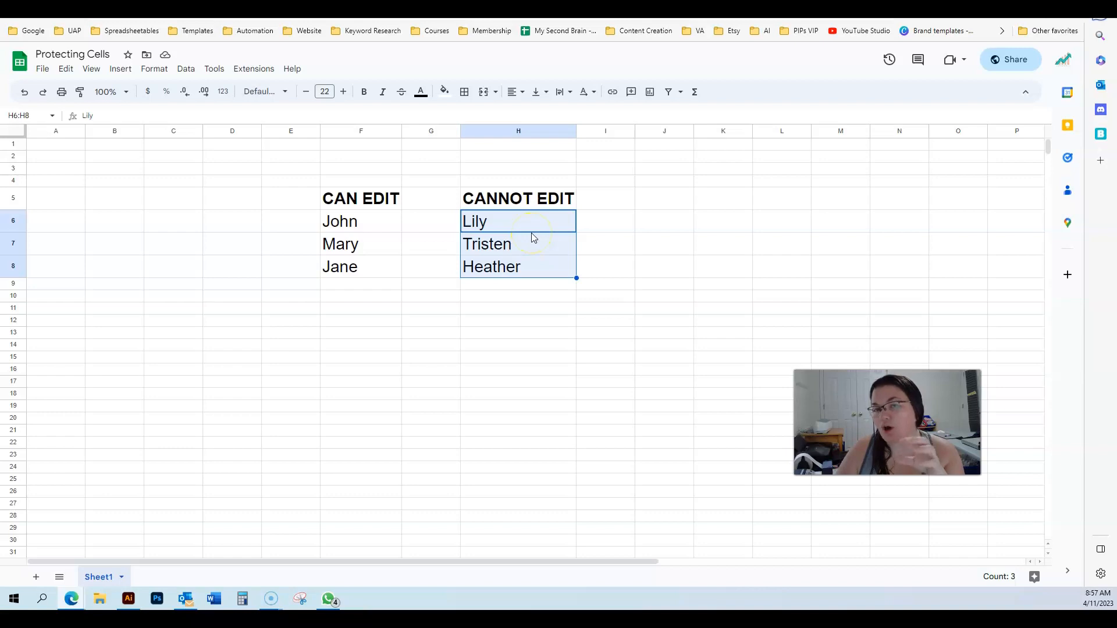
right_click(523, 263)
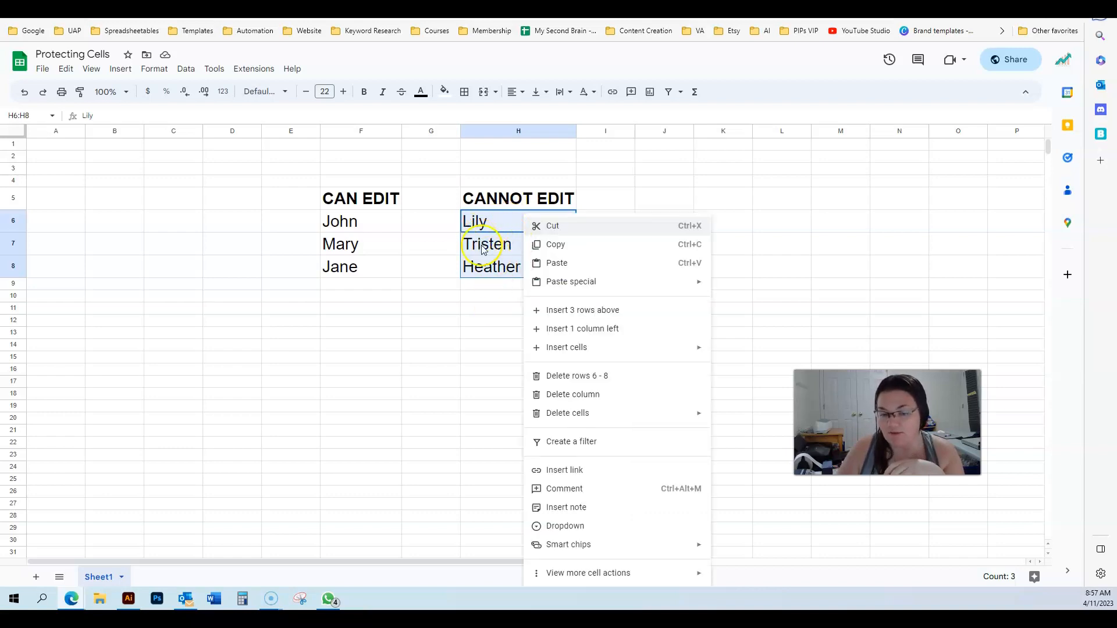
mouse_move(643, 576)
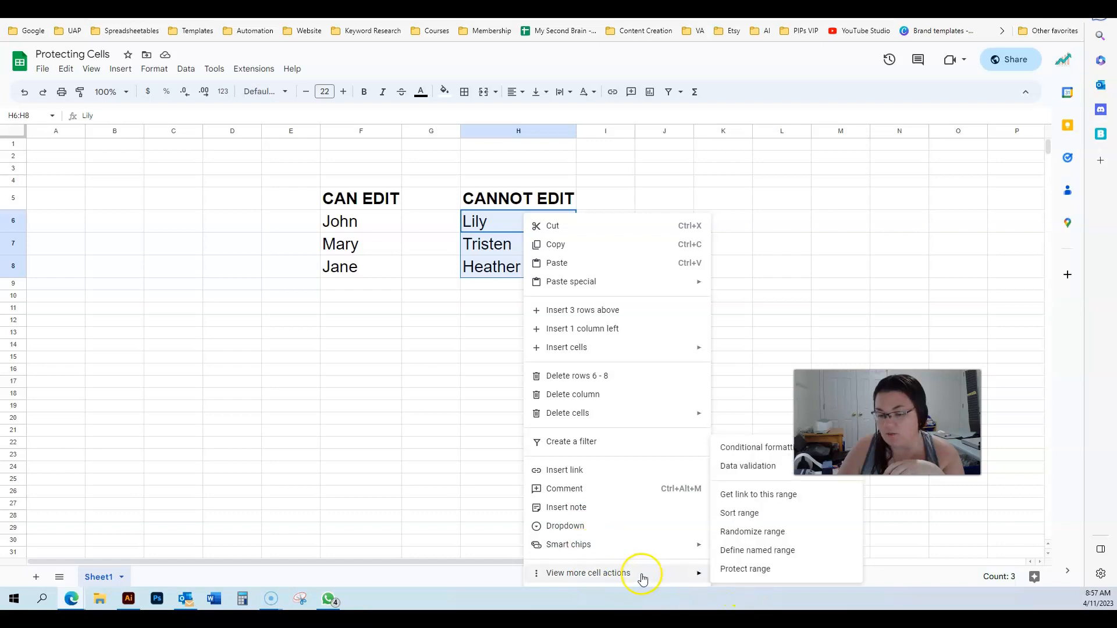
click(734, 571)
drag(882, 423, 551, 474)
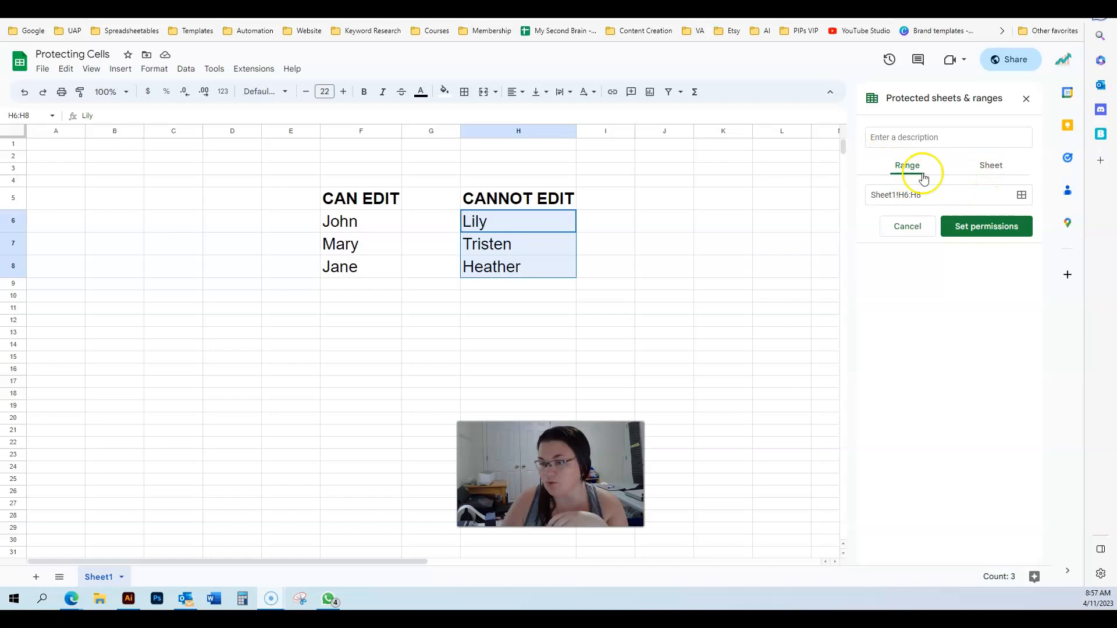
click(1004, 166)
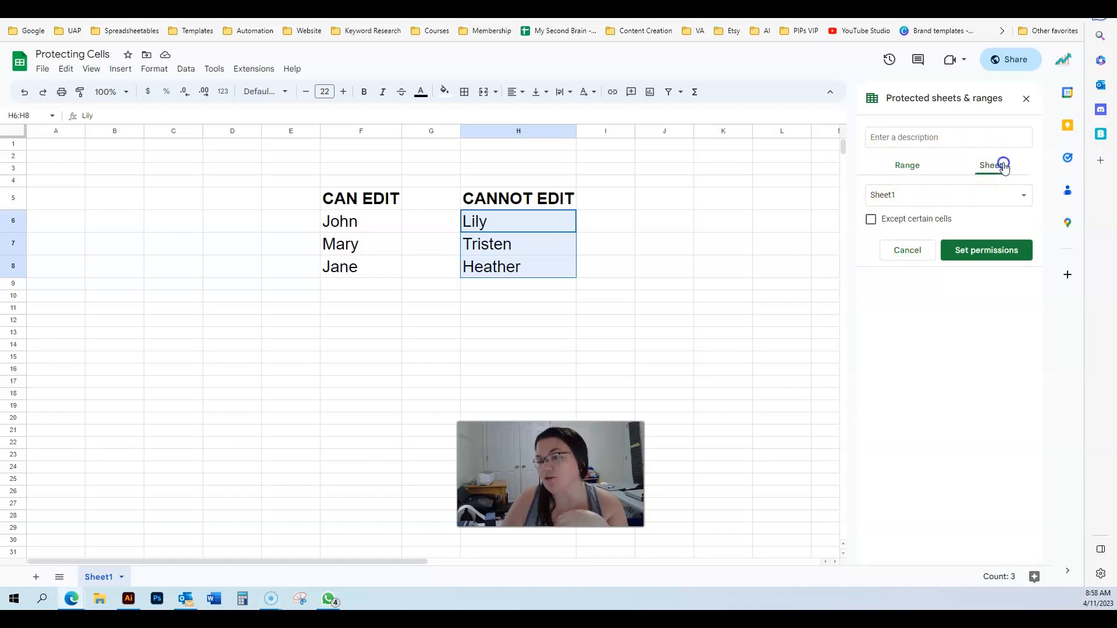
click(907, 165)
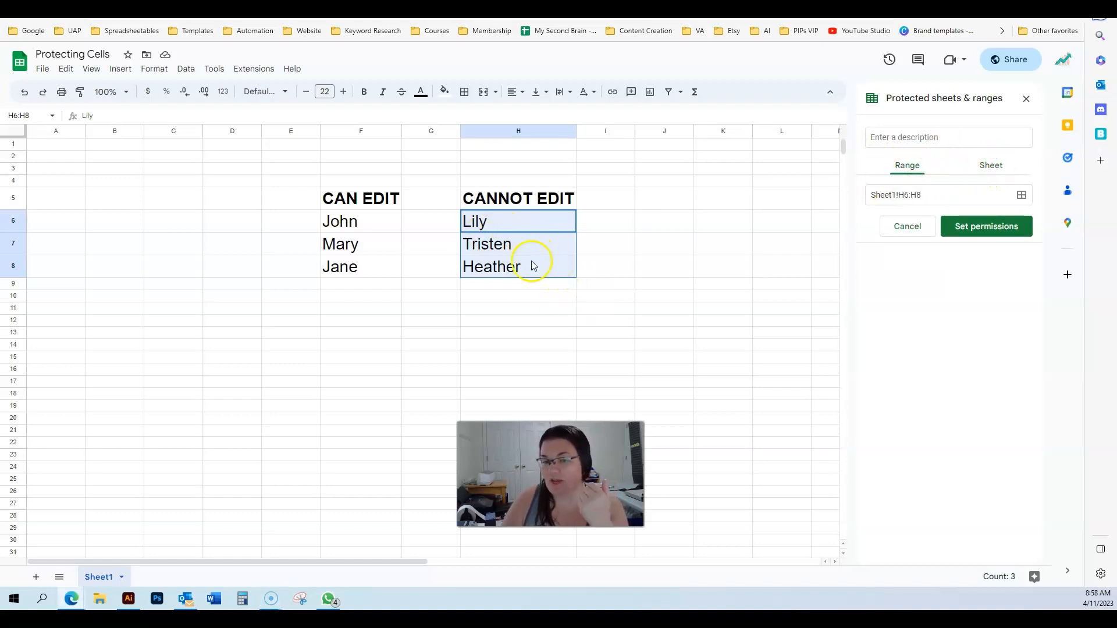
Set the permissions of the protected range H6:H8 so that only you can edit it.
click(983, 227)
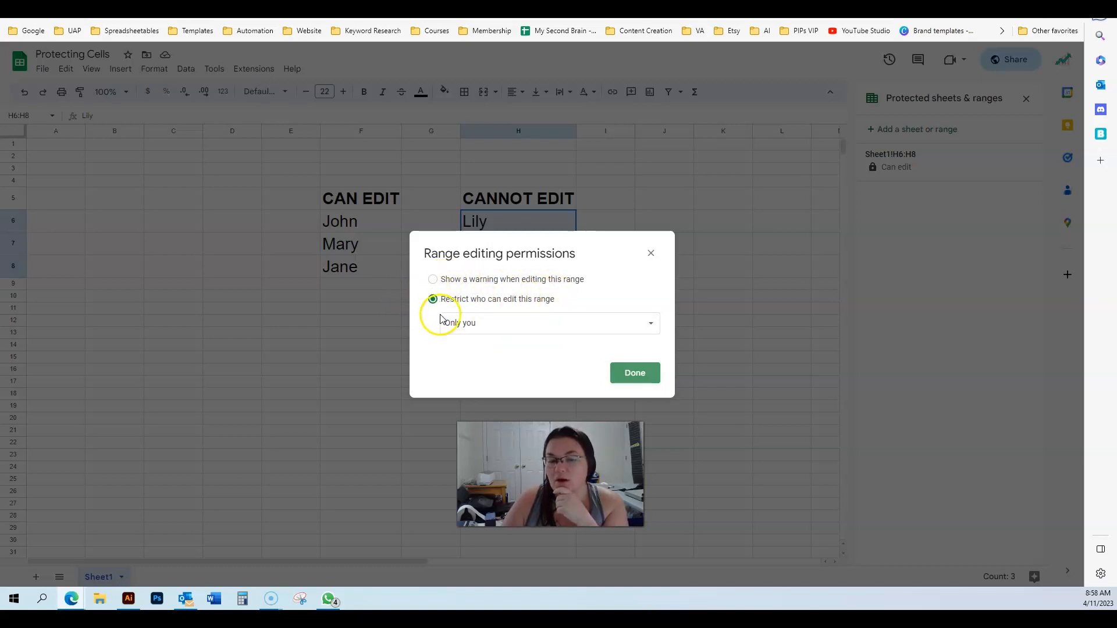
click(465, 332)
click(482, 326)
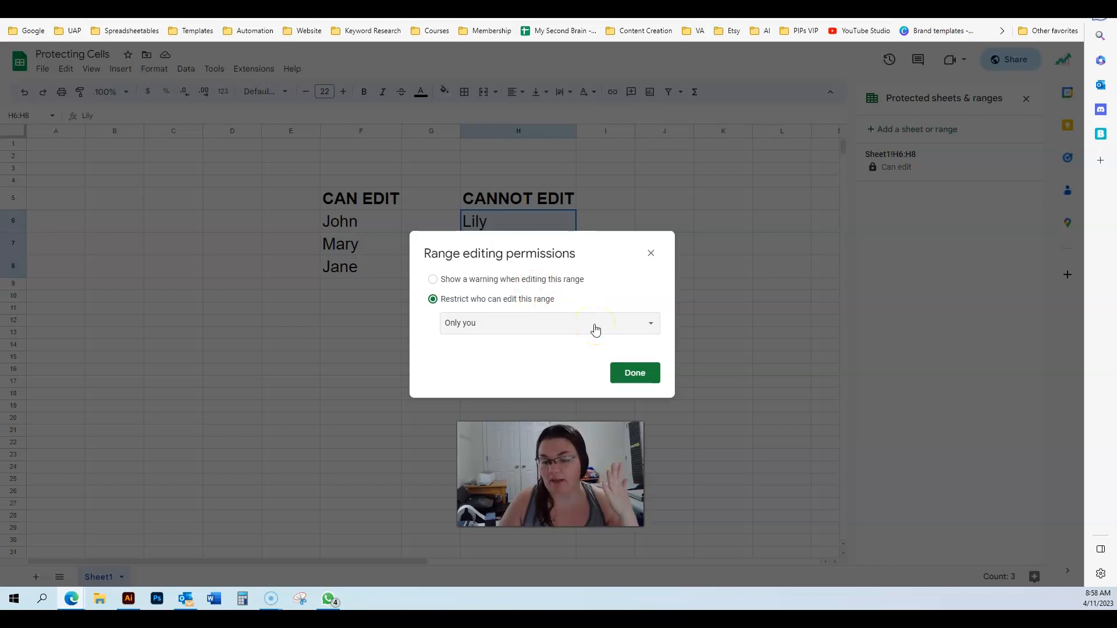
click(635, 373)
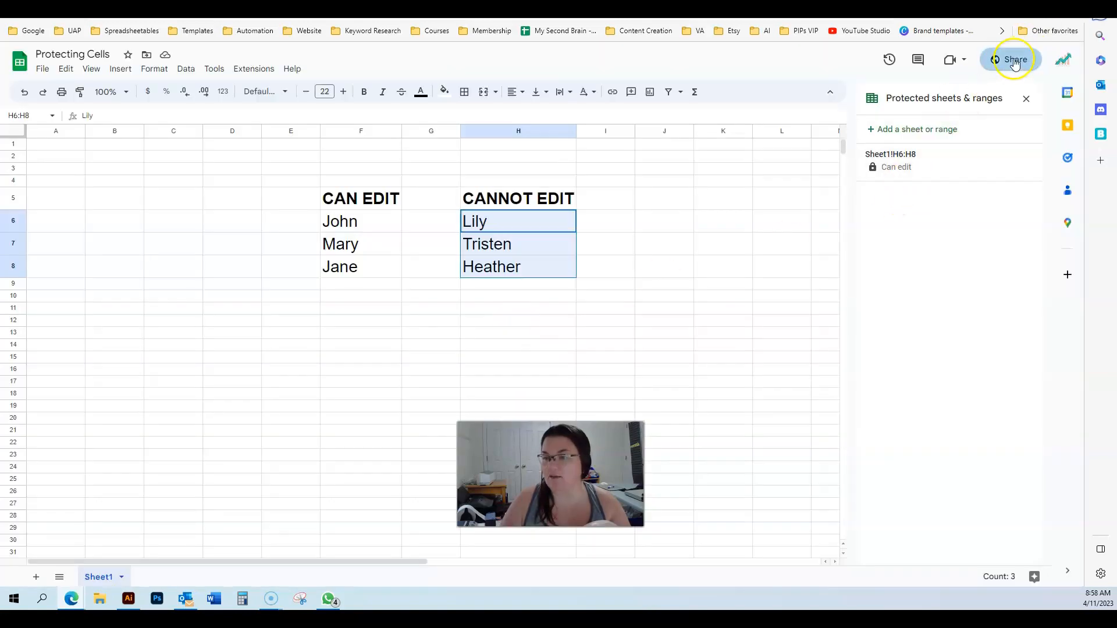
In the file's sharing settings, set the link role to Viewer and switch general access to Restricted.
click(1011, 60)
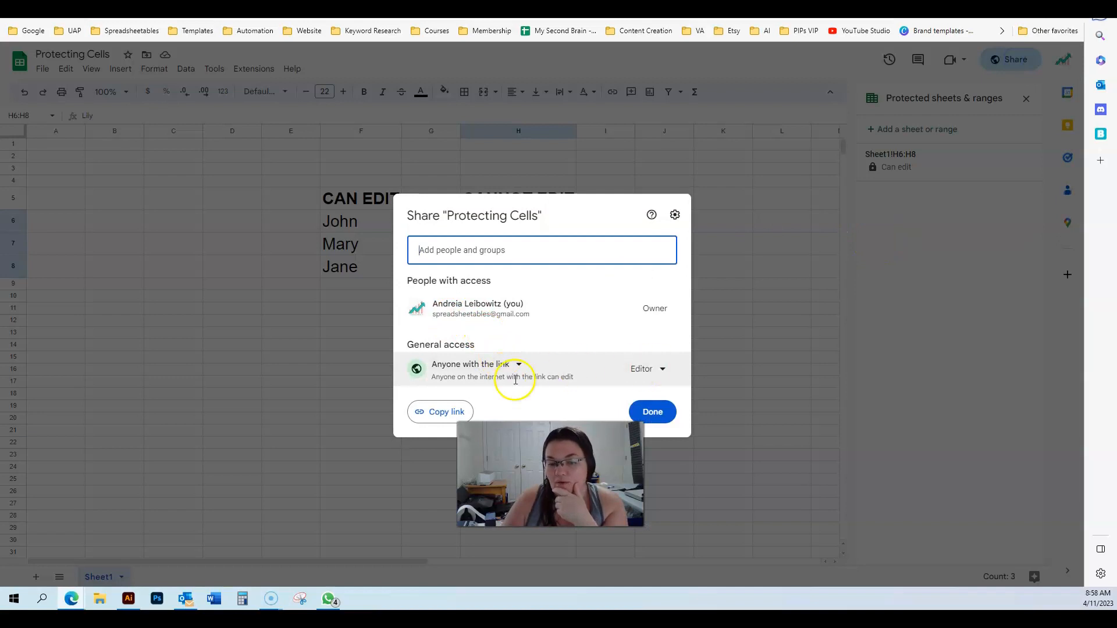
click(661, 375)
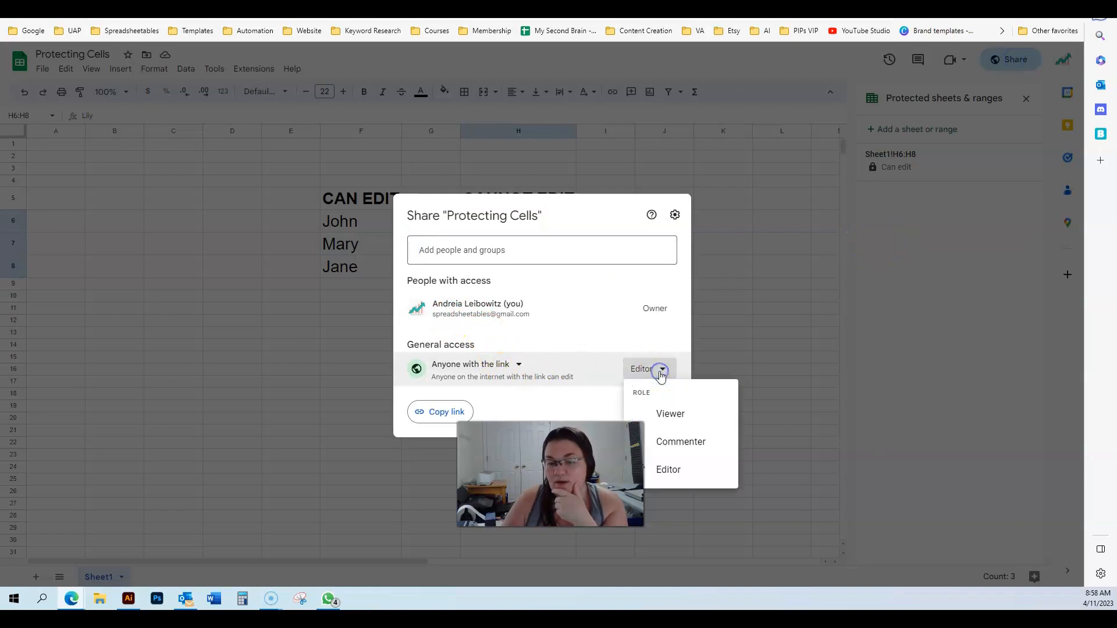
click(671, 414)
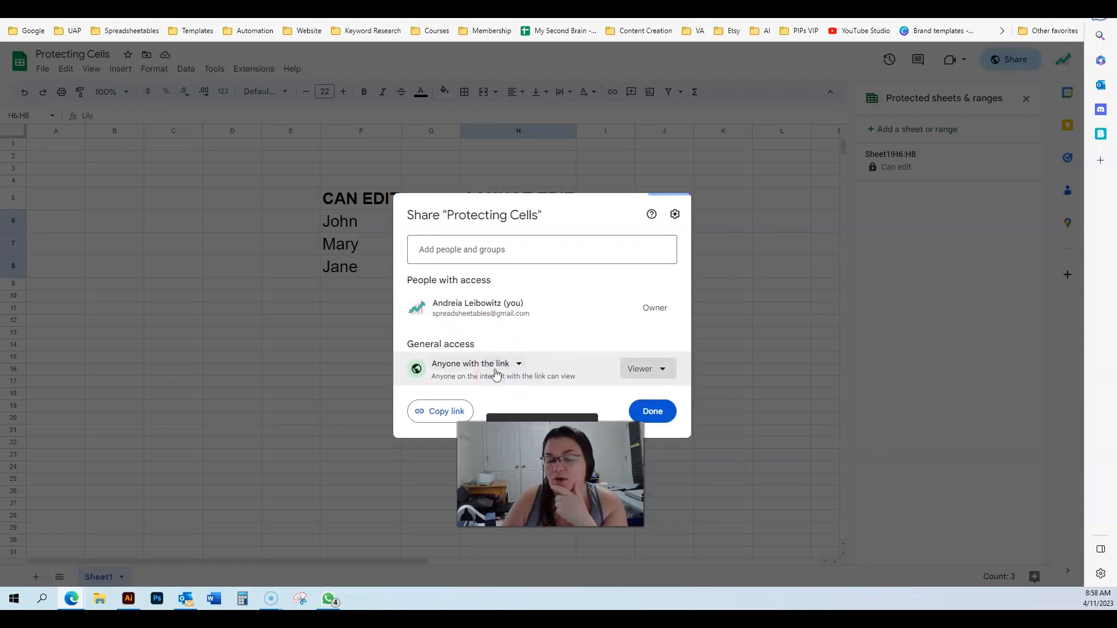
click(504, 366)
click(487, 389)
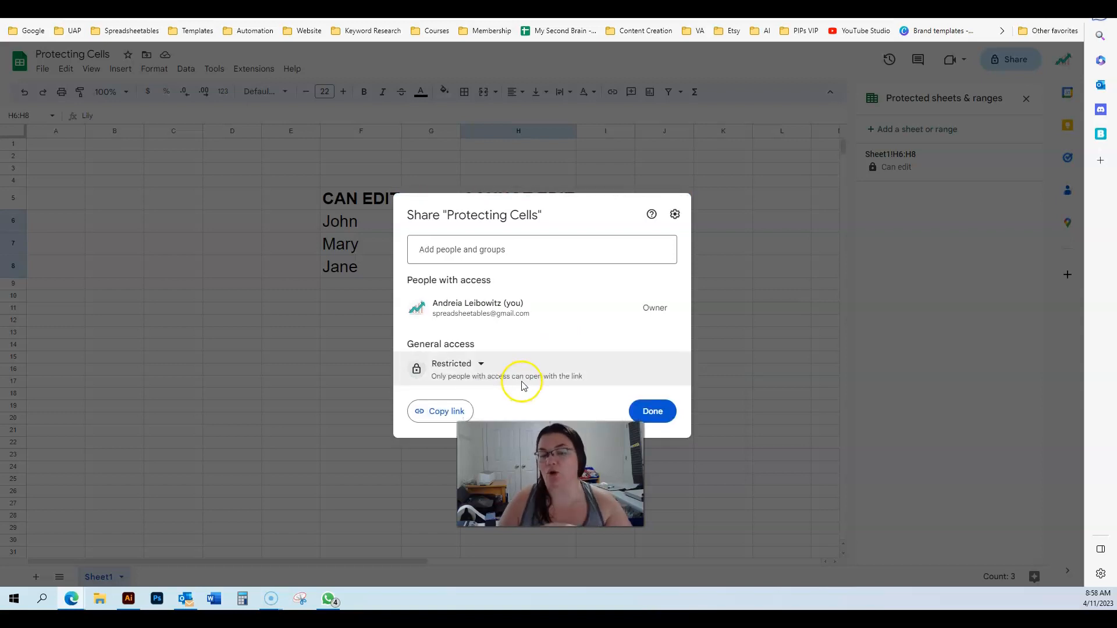
Share the spreadsheet with the contact's e-mail address as Editor, without notifying them.
click(488, 253)
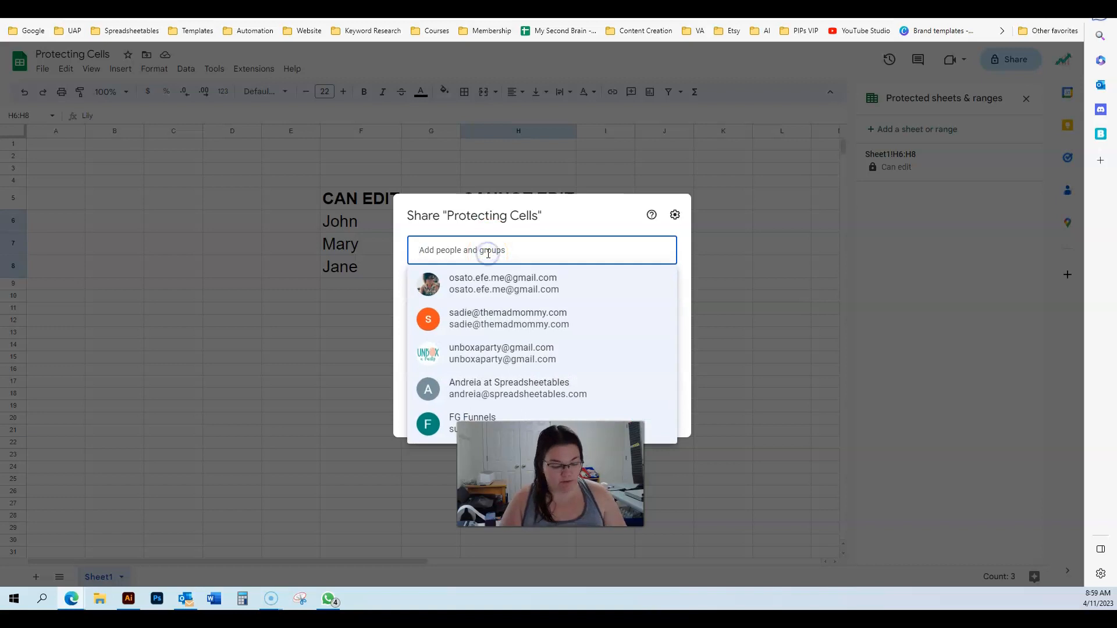
key(ctrl+v)
click(506, 291)
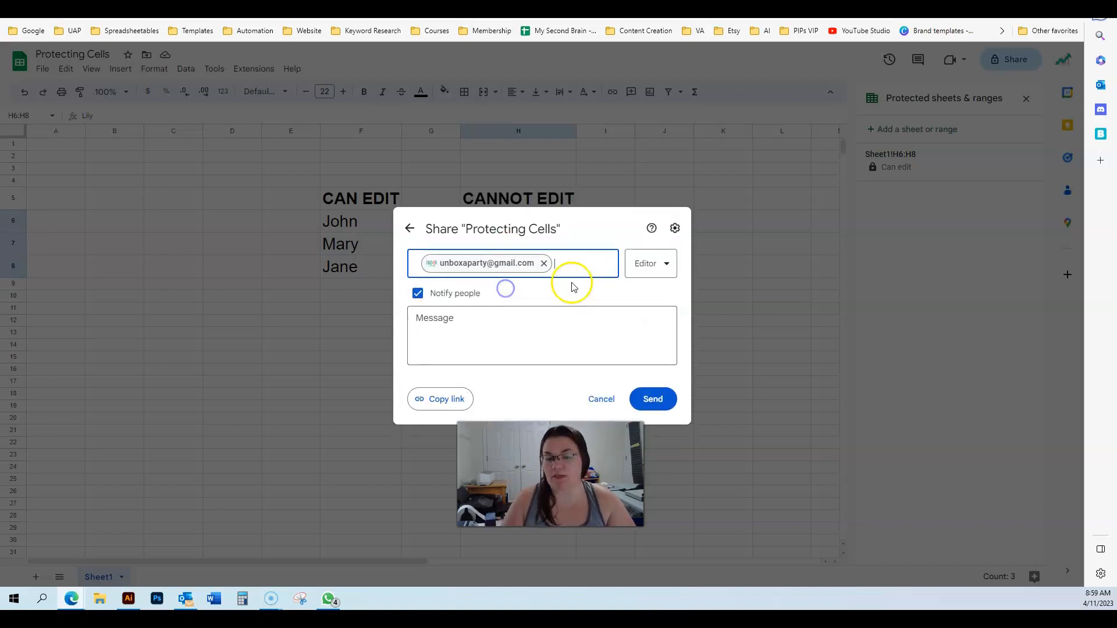
click(418, 298)
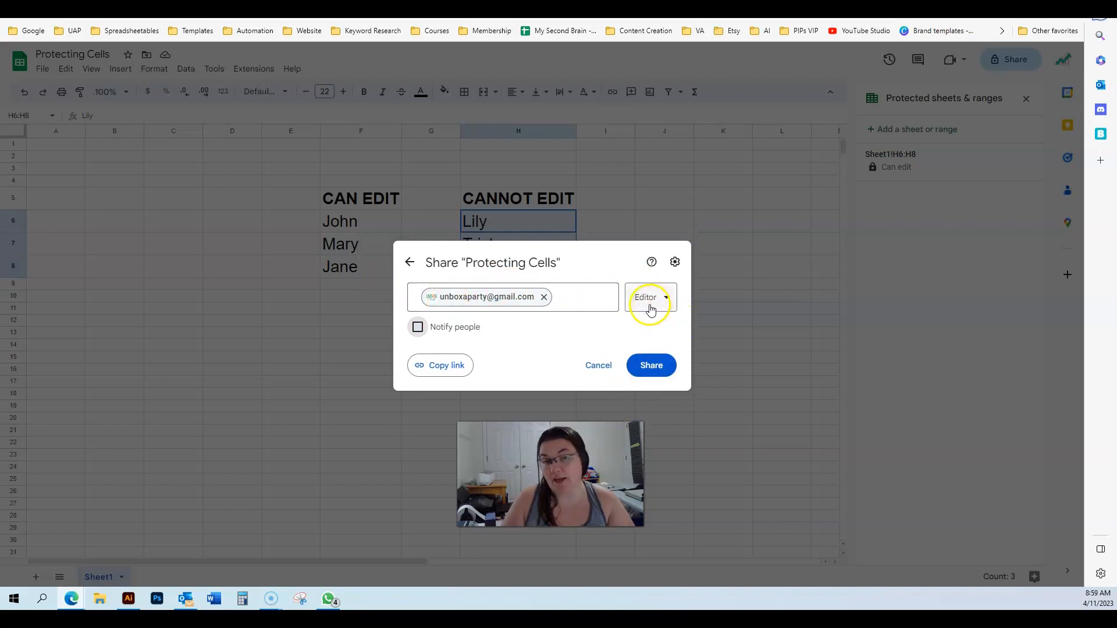
click(660, 371)
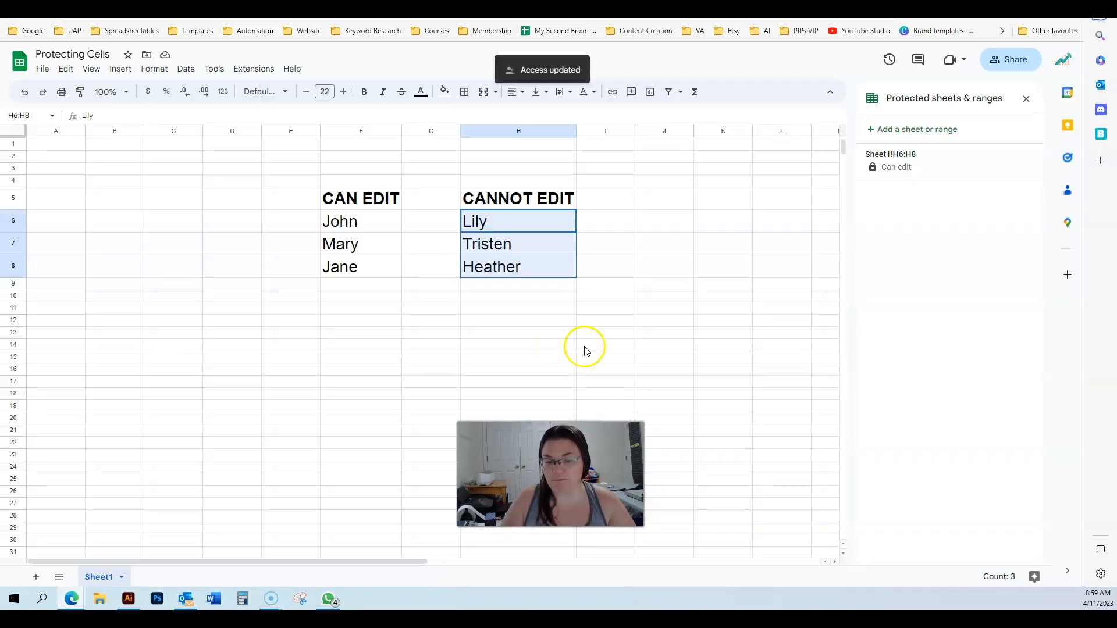
Change the H6:H8 protection to Custom permissions and allow the newly added editor to edit the range.
click(956, 161)
click(943, 228)
click(571, 326)
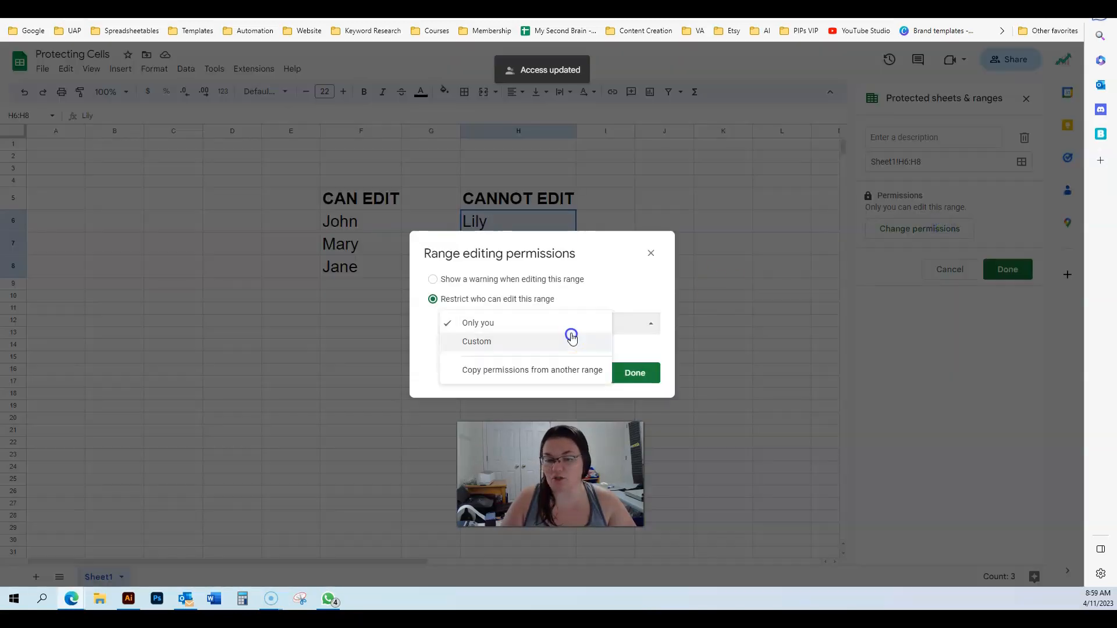
click(488, 342)
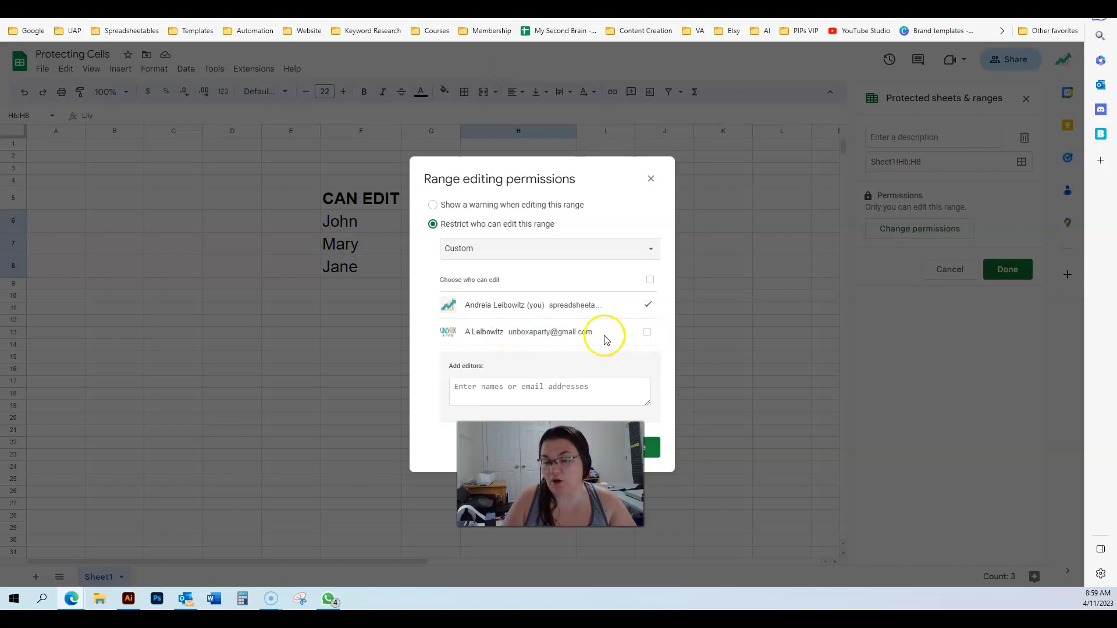
click(648, 335)
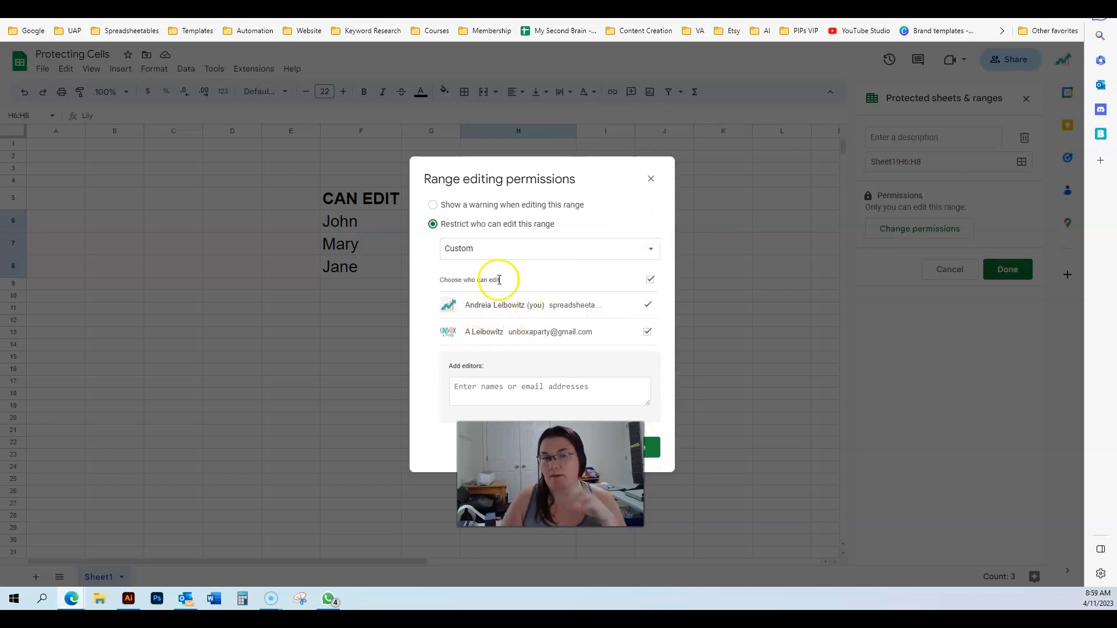
click(652, 449)
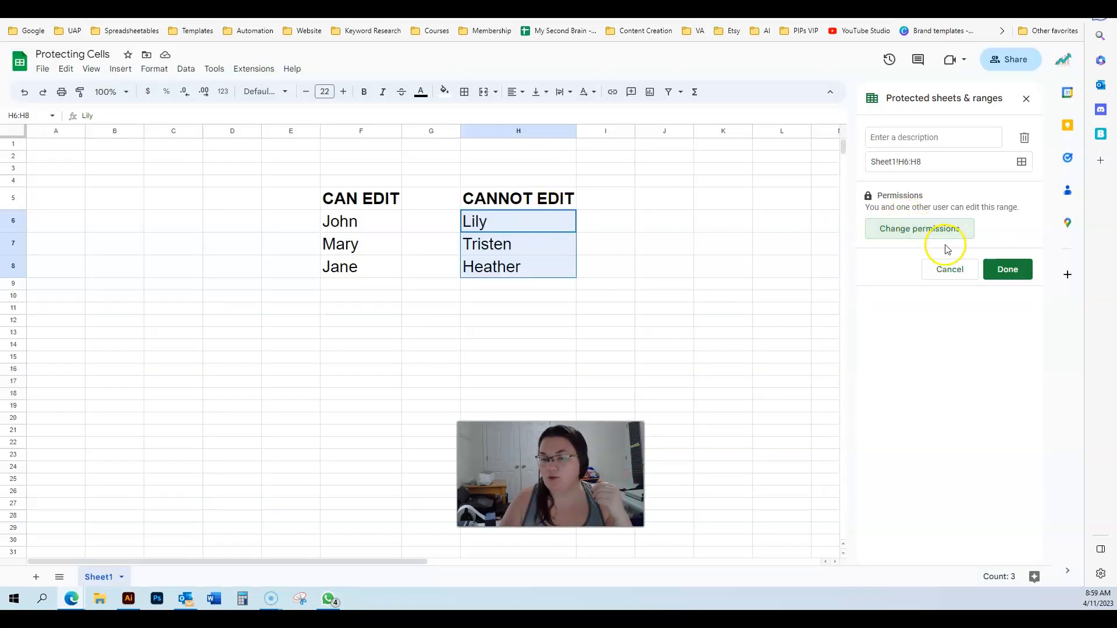
Change the H6:H8 protection to show a warning when editing the range, and save the protection.
click(935, 234)
click(498, 248)
click(503, 235)
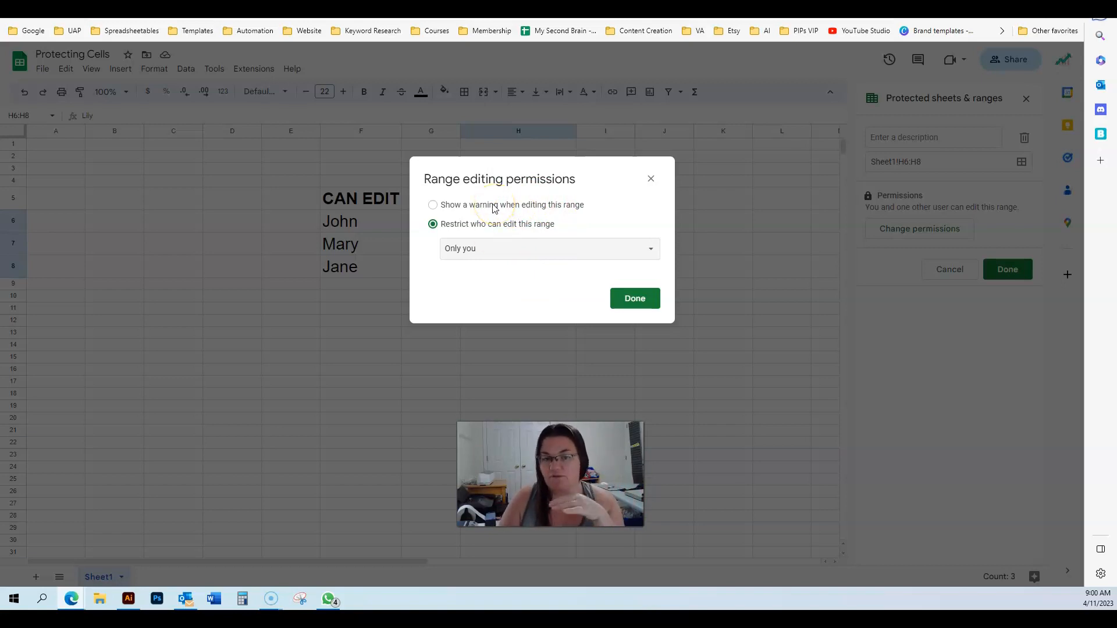
click(464, 205)
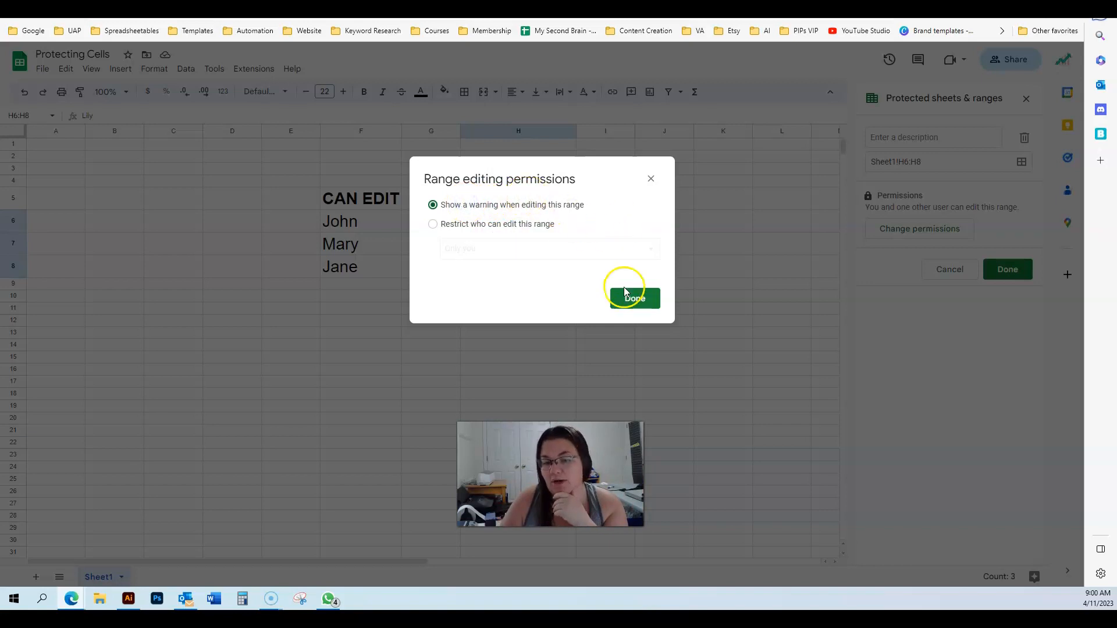
click(637, 301)
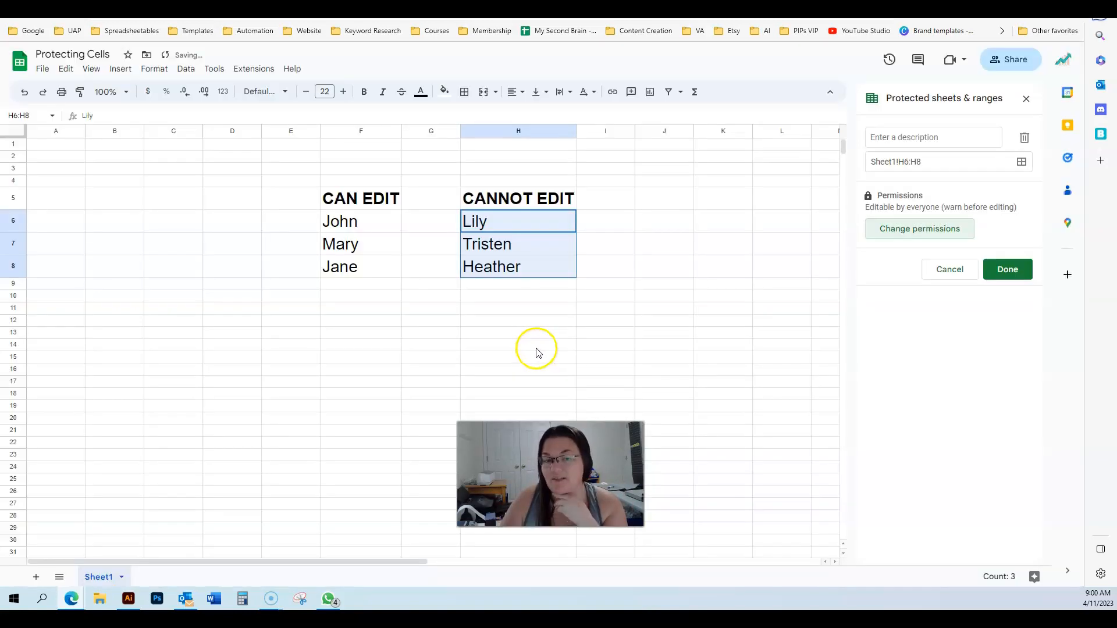
click(543, 253)
click(1024, 268)
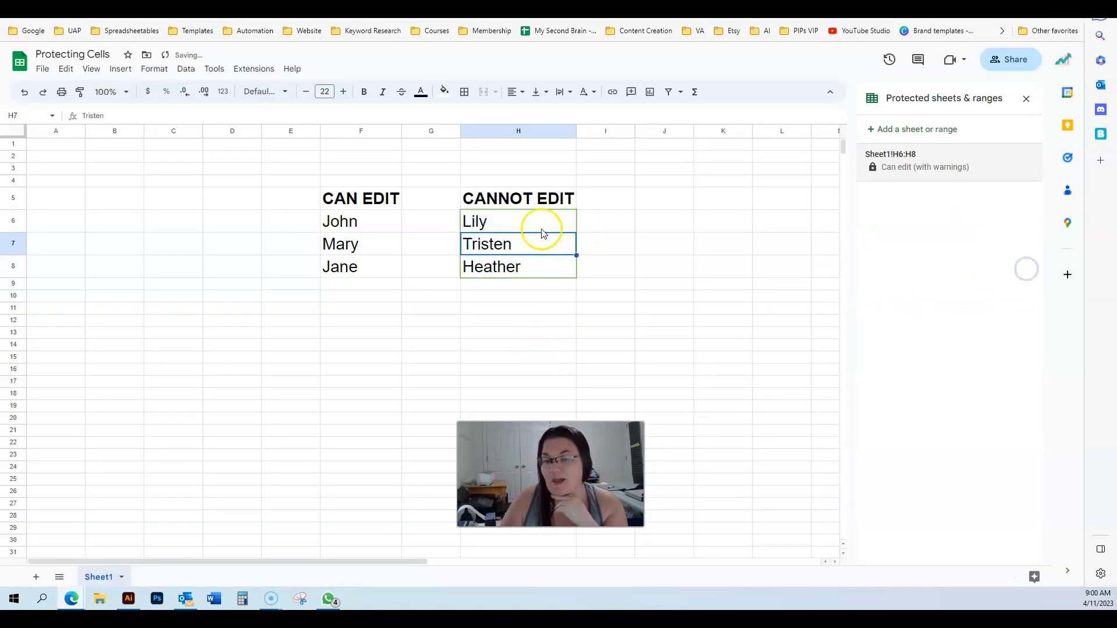
click(624, 295)
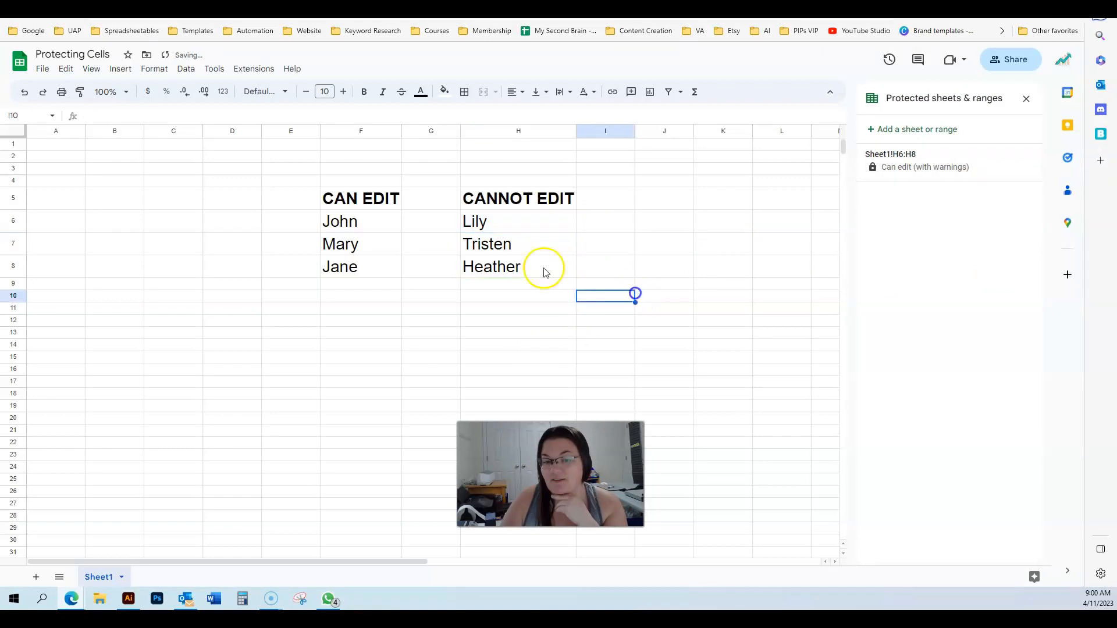
Enter 555 in protected cell H6, accepting the edit warning and suppressing it for 5 minutes.
click(486, 222)
text(555)
key(Return)
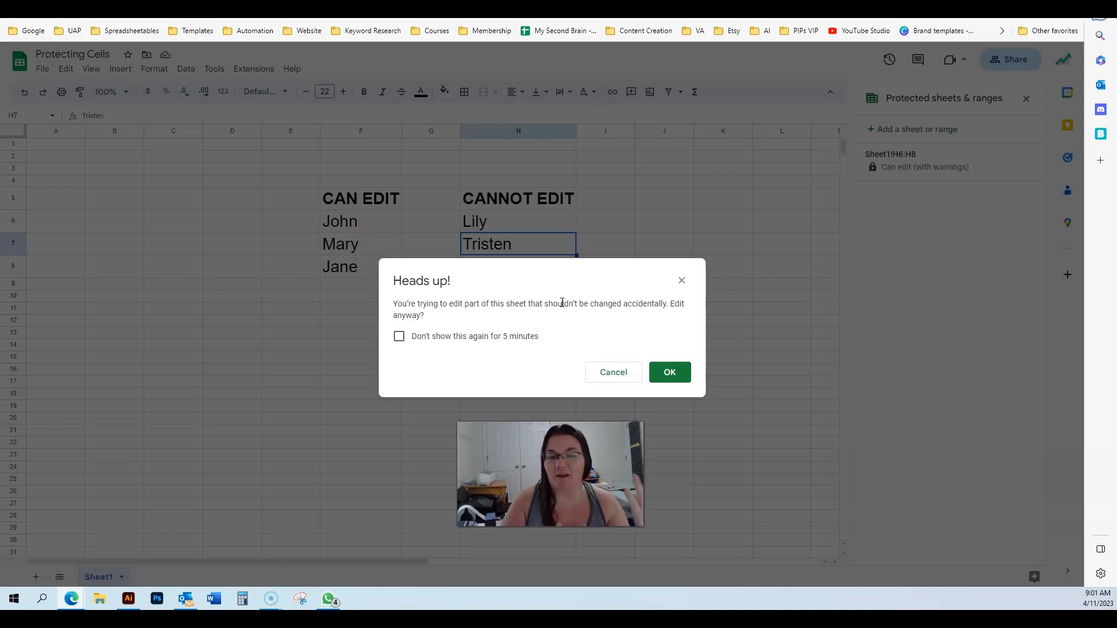
click(399, 336)
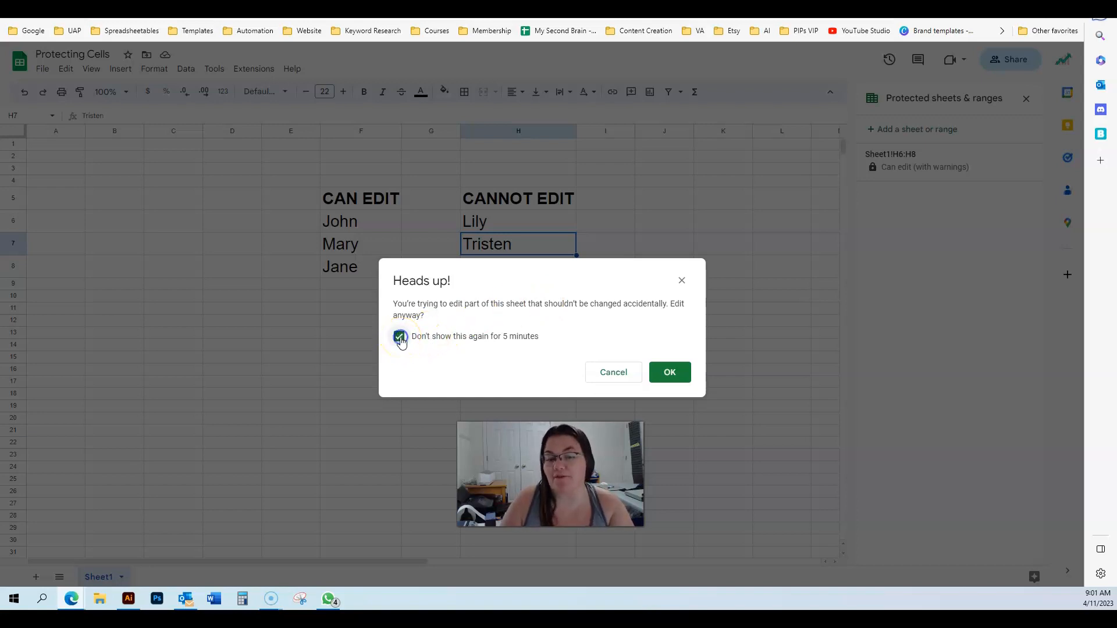
click(670, 372)
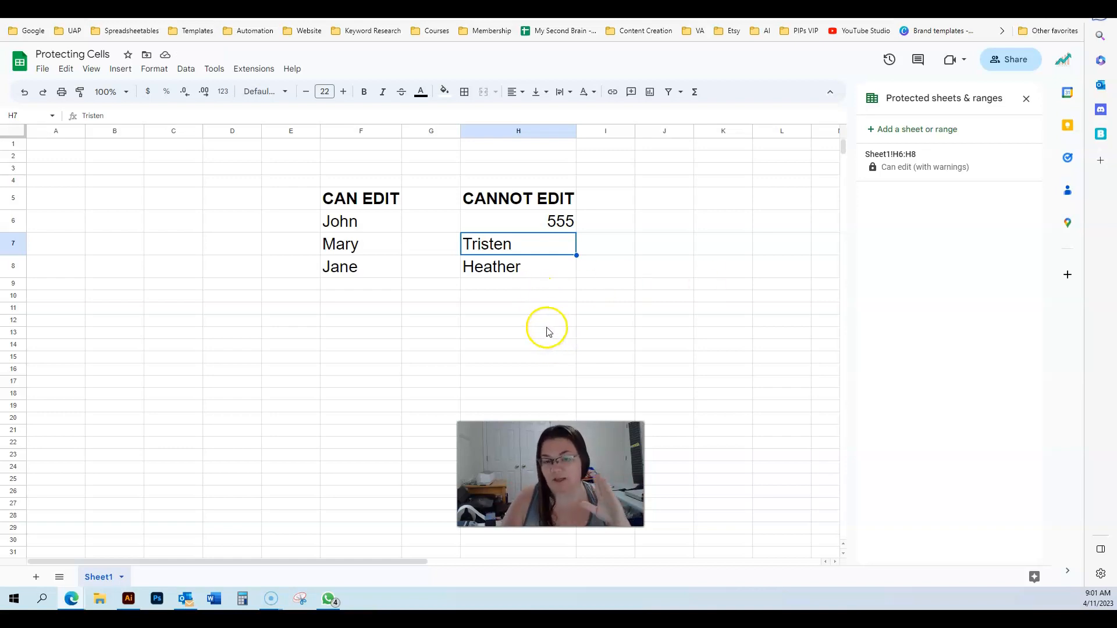
Re-enter the original first name in cell H6 and append 5 to it.
click(512, 229)
text(Lily)
key(Return)
double_click(512, 228)
text(5)
key(Return)
Replace the entry in cell H6 with 7, and undo that change.
click(512, 229)
text(7)
key(Return)
click(515, 225)
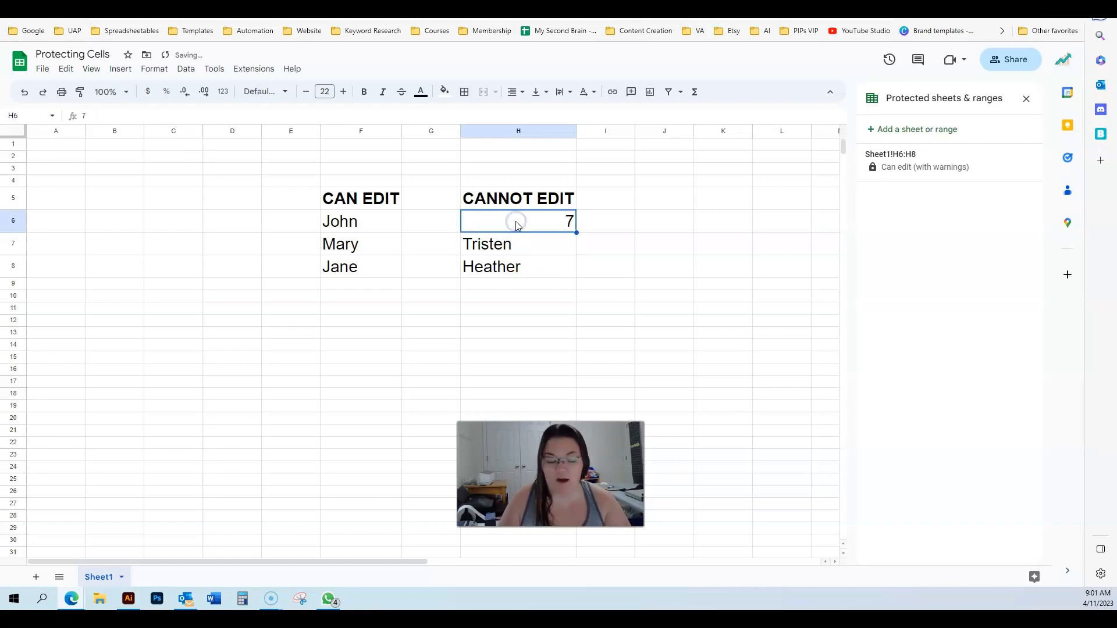
key(ctrl+z)
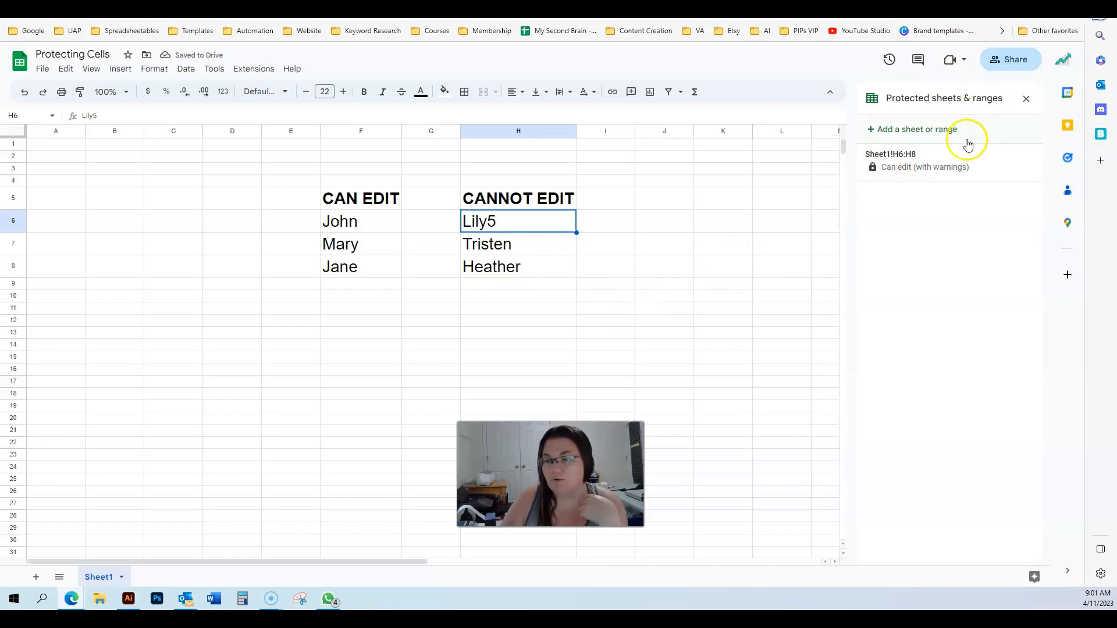
Change the permissions of the protected range H6:H8 back to restricting editing to Only you.
click(919, 169)
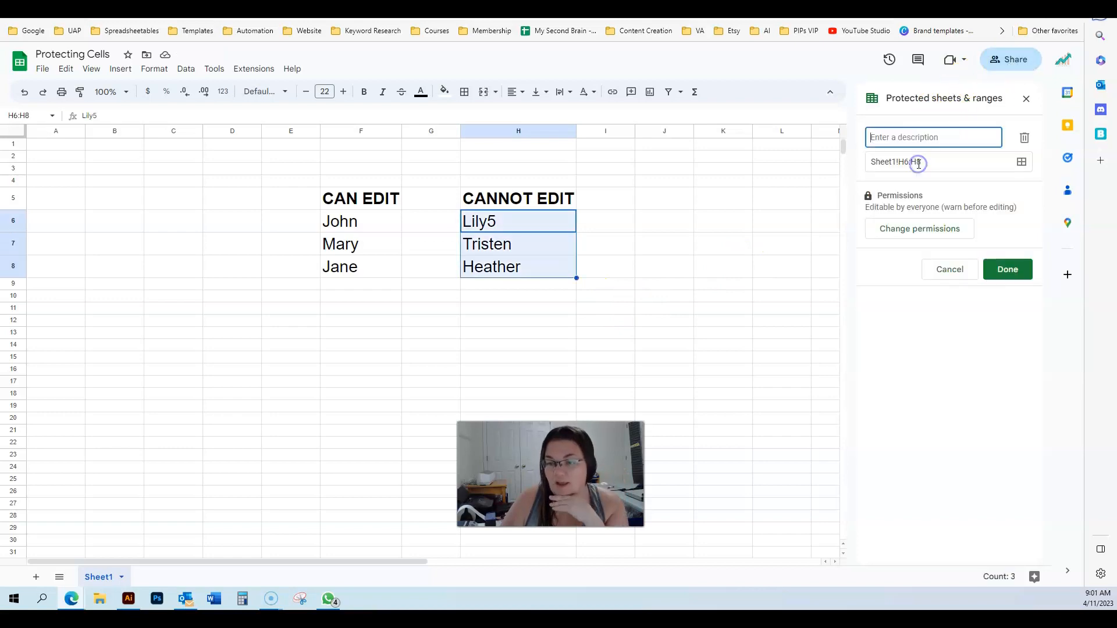
click(936, 229)
click(469, 304)
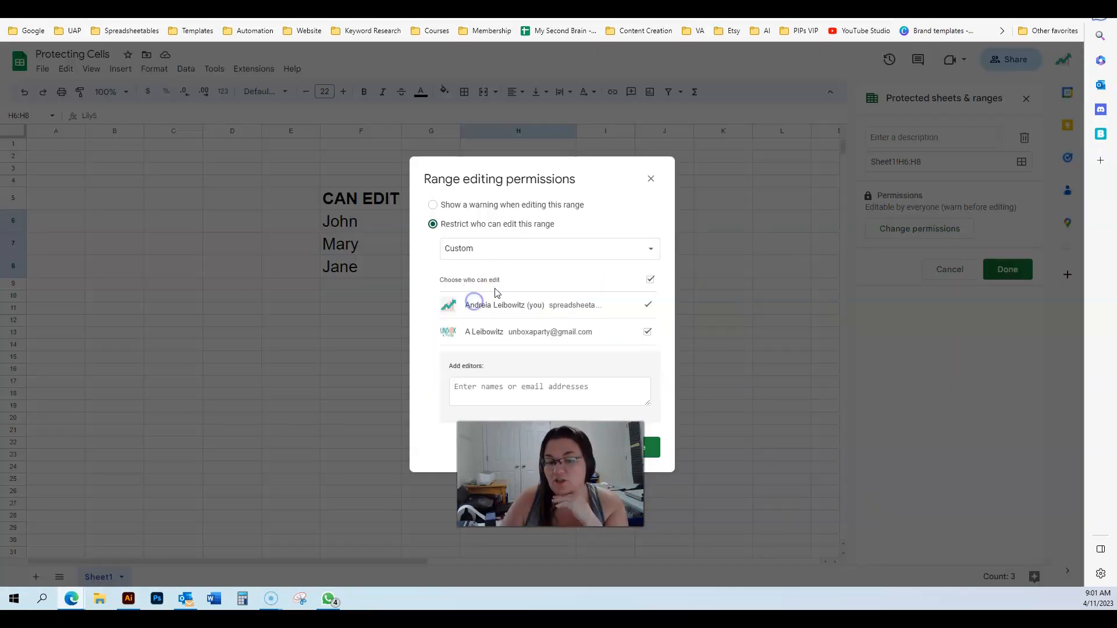
click(651, 255)
click(509, 230)
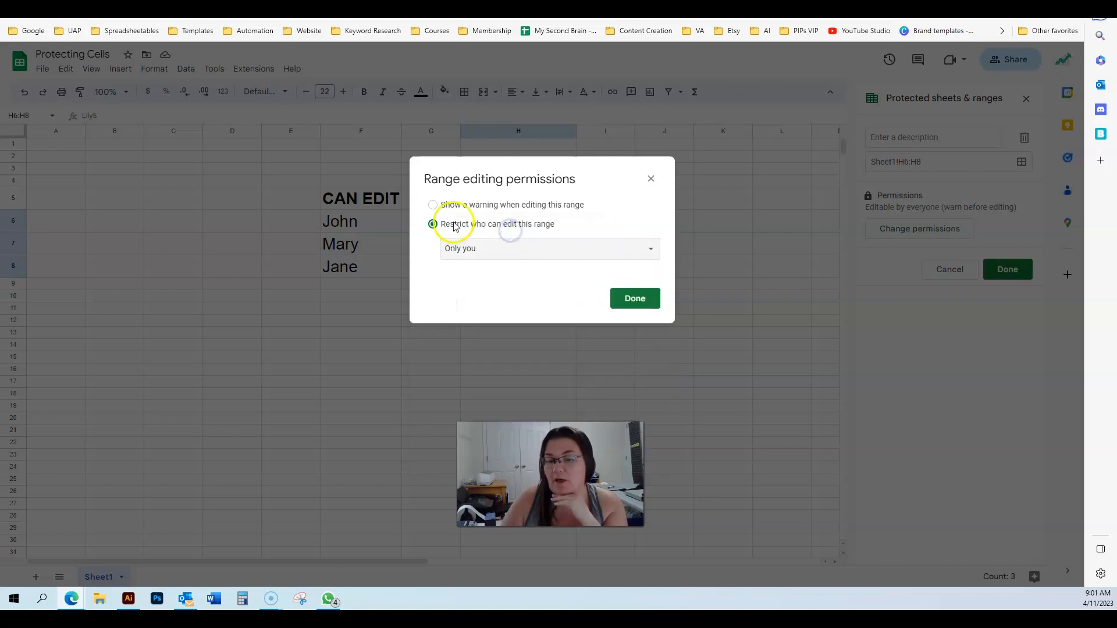